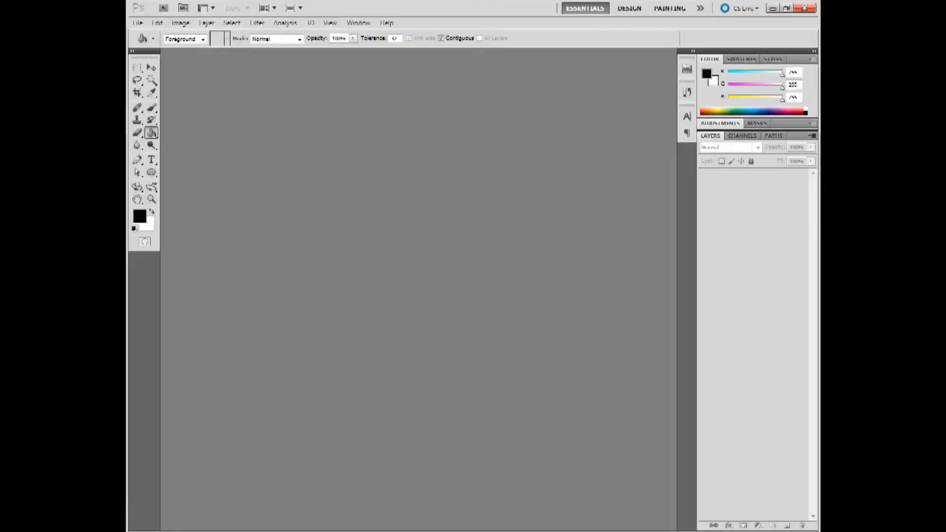
Open the image StreetSign1.jpg from the Documents folder.
click(138, 22)
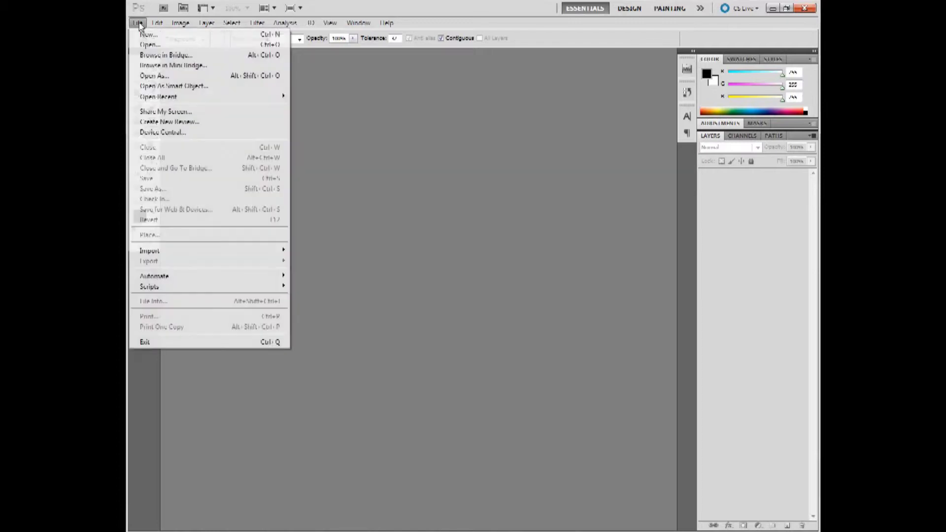
mouse_move(148, 98)
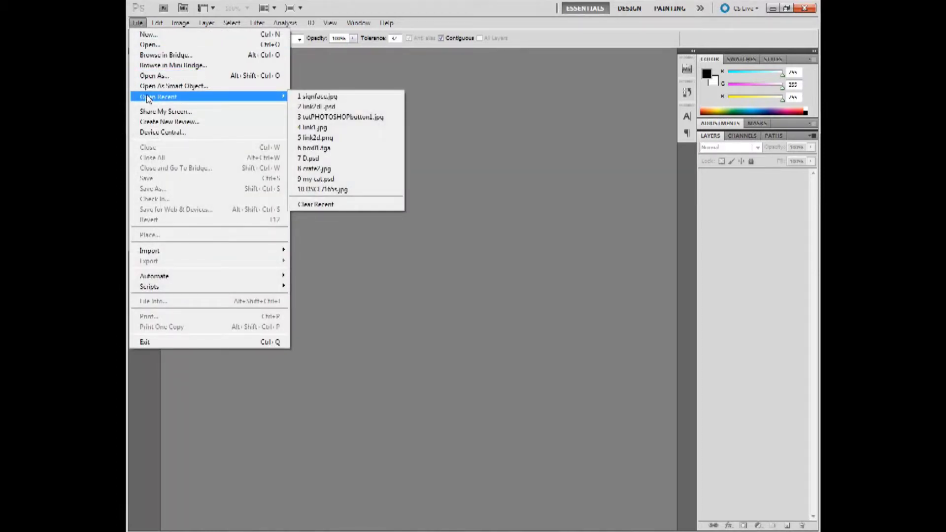
click(148, 44)
text(sign)
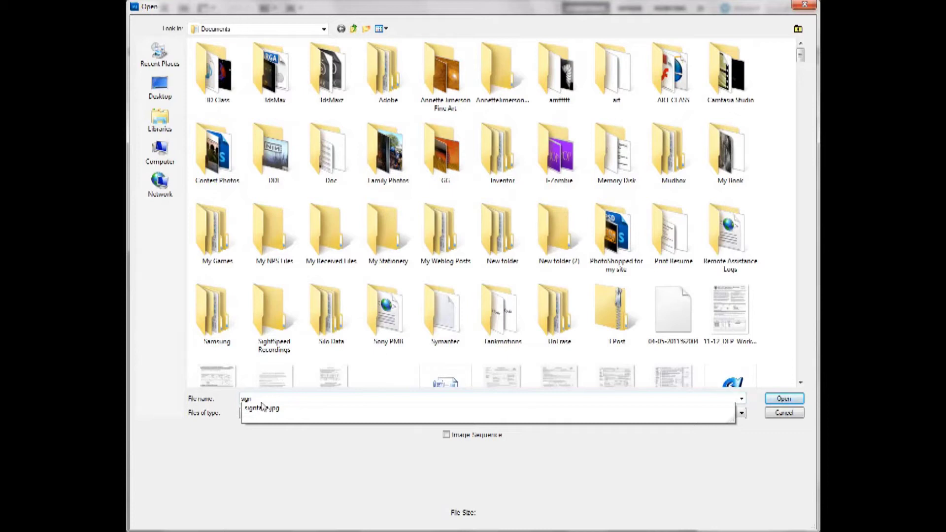
key(BackSpace)
key(BackSpace)
key(BackSpace)
text(te)
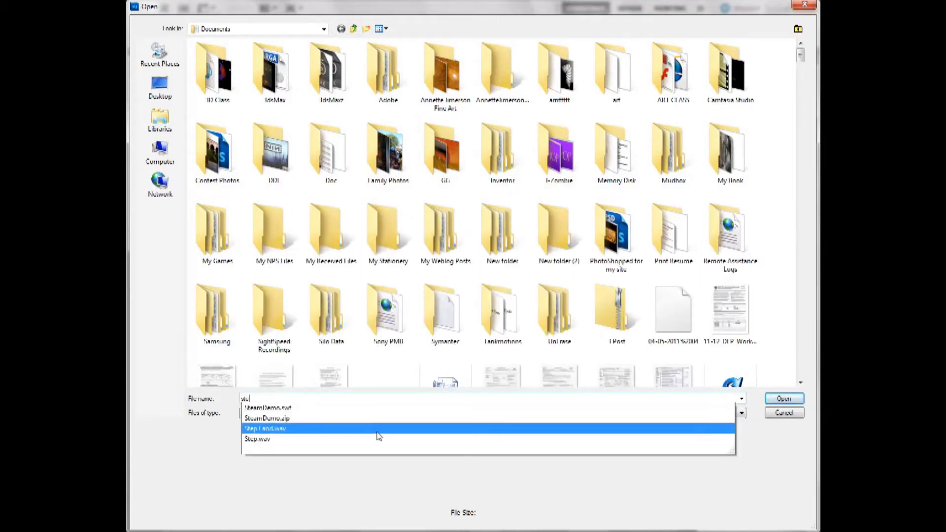
key(BackSpace)
text(re)
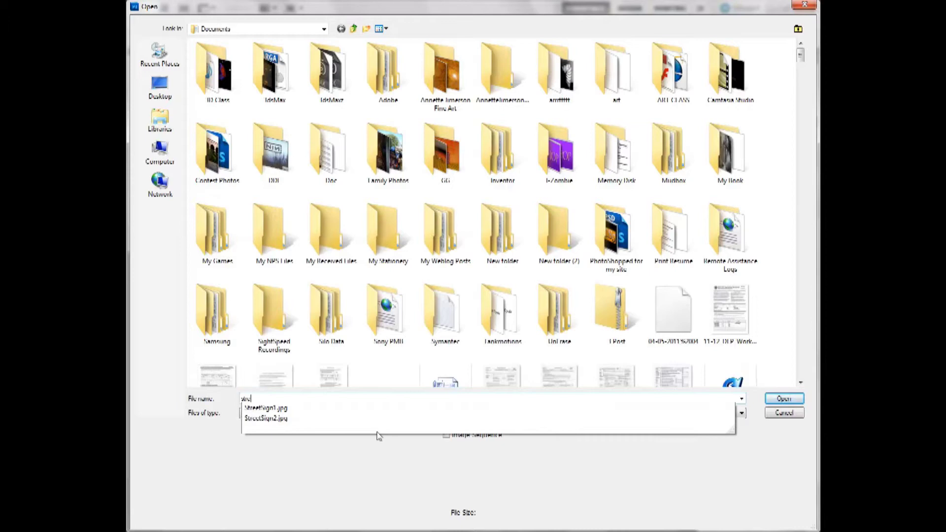
click(463, 408)
key(Return)
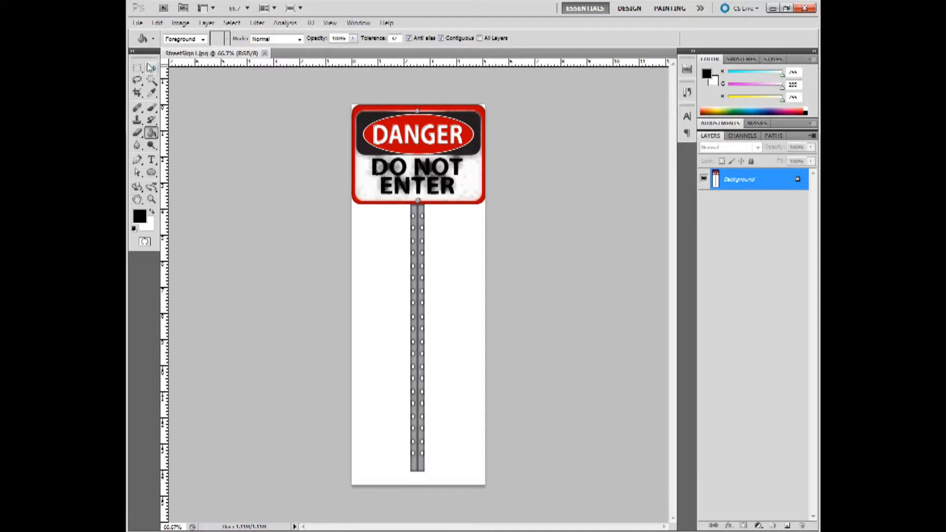
Select the white background around the signpost with the Magic Wand and add the post's holes to the selection.
click(151, 80)
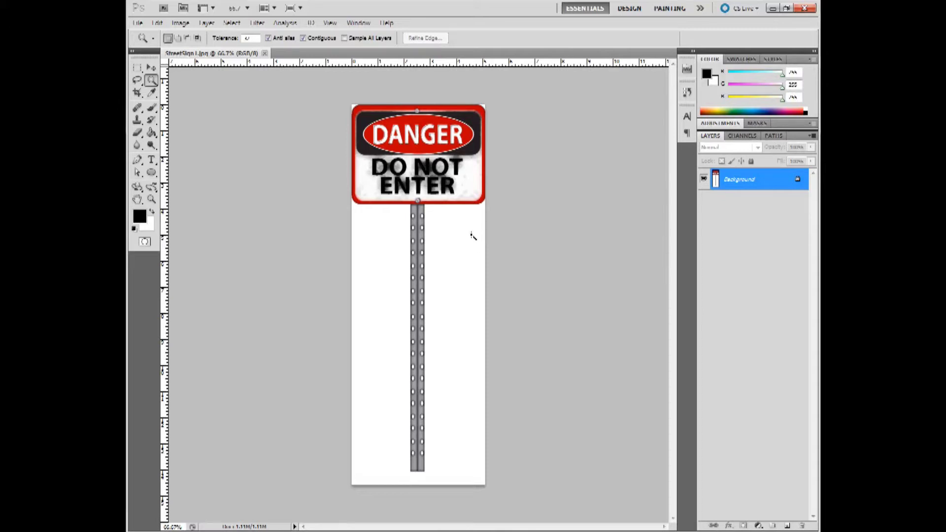
click(472, 239)
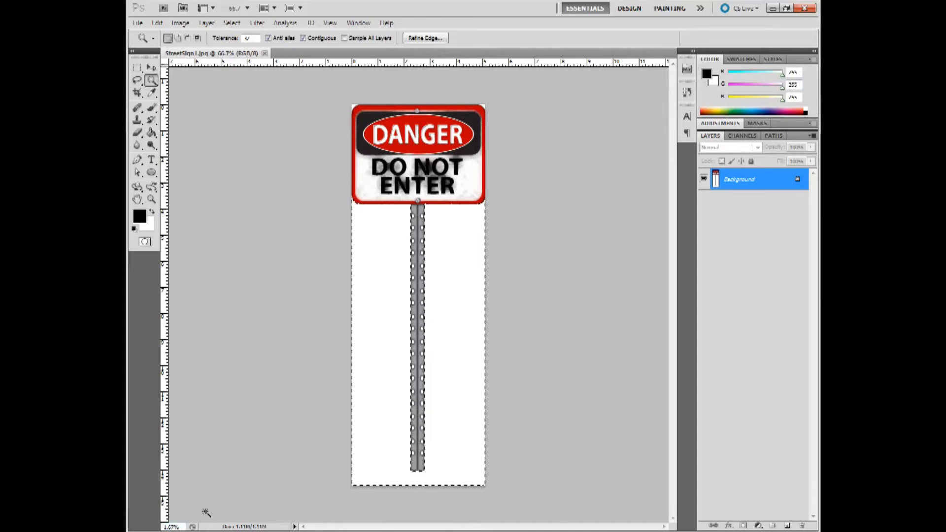
key(Return)
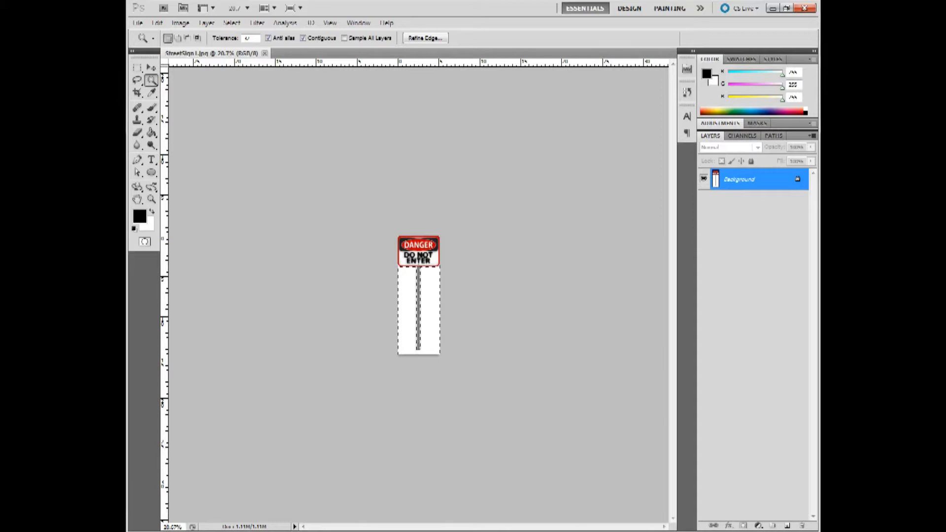
text(0)
key(Return)
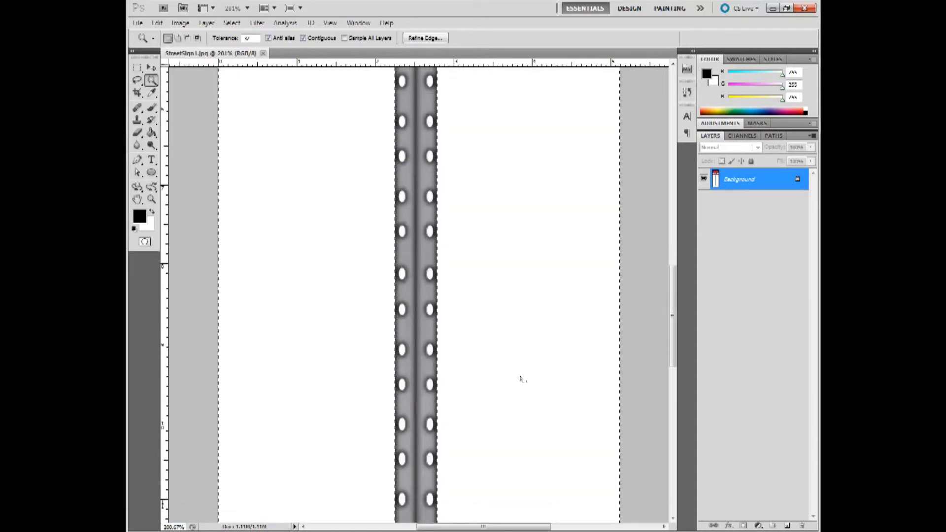
scroll(513, 385, down, 6)
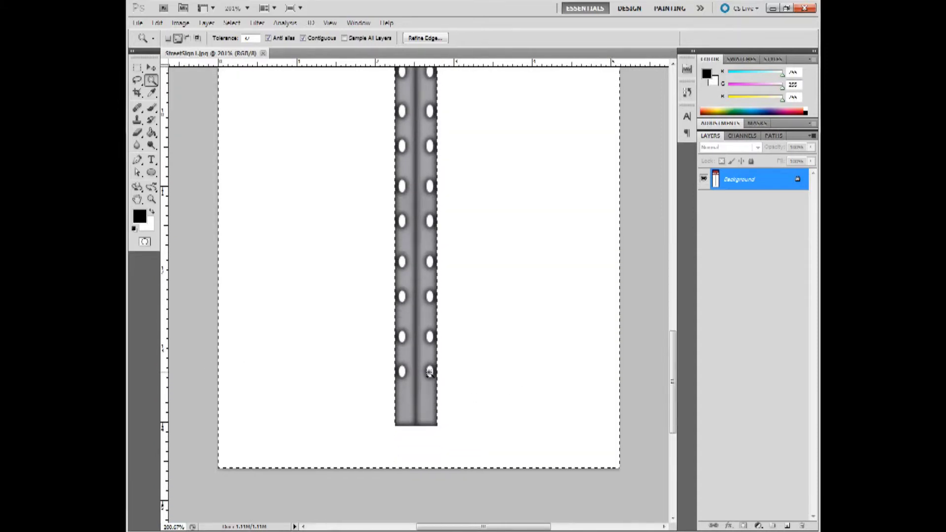
click(429, 372)
click(402, 371)
click(402, 336)
click(429, 336)
click(430, 296)
click(402, 295)
click(402, 262)
click(430, 261)
click(430, 220)
click(429, 186)
click(402, 186)
click(402, 221)
scroll(437, 154, up, 2)
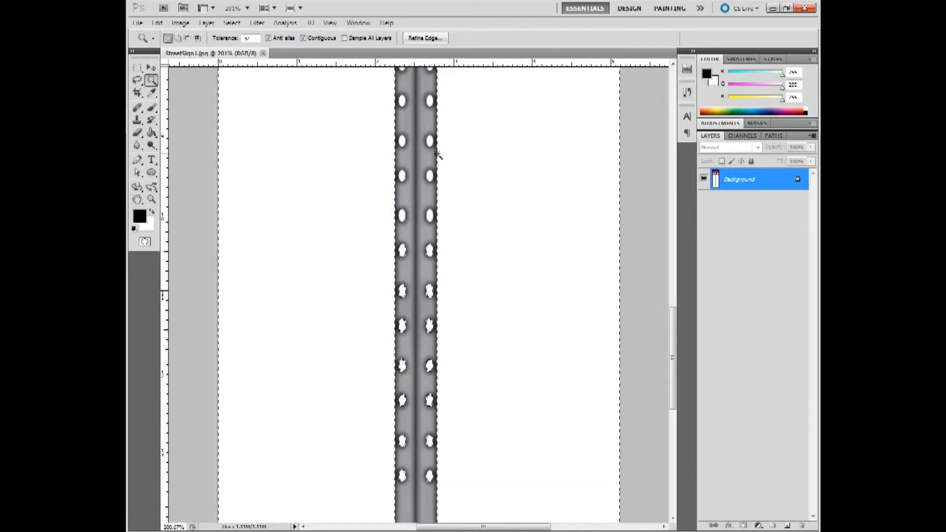
scroll(437, 154, up, 5)
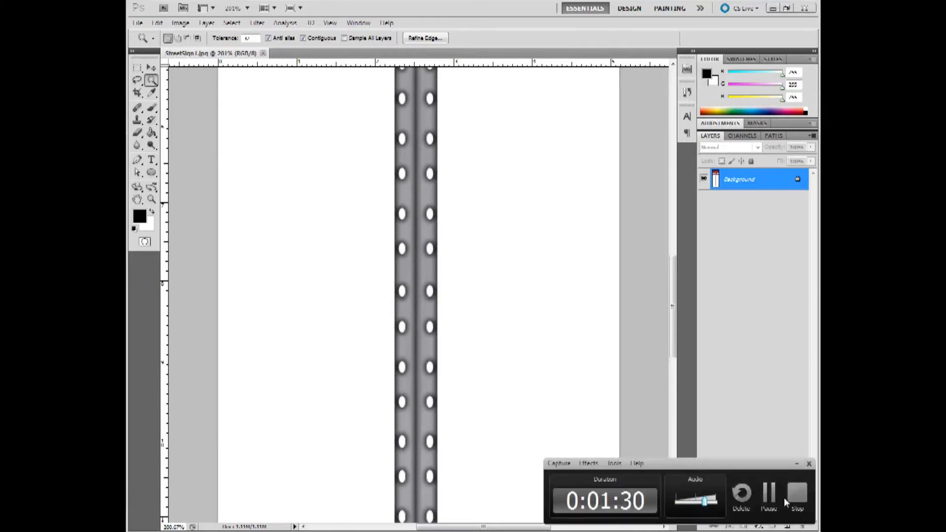
Convert the Background into a regular layer named Layer 0, delete the selected white areas, and deselect.
key(ctrl+0)
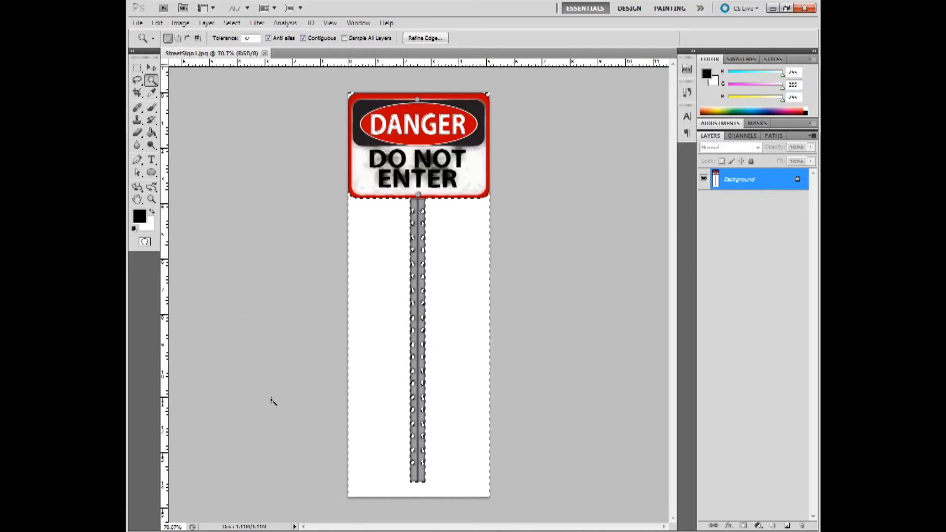
double_click(739, 183)
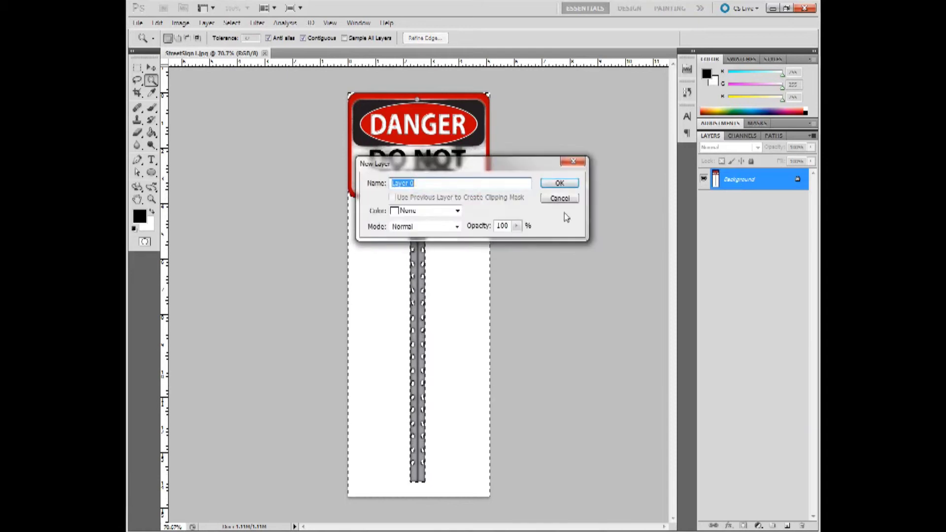
click(564, 183)
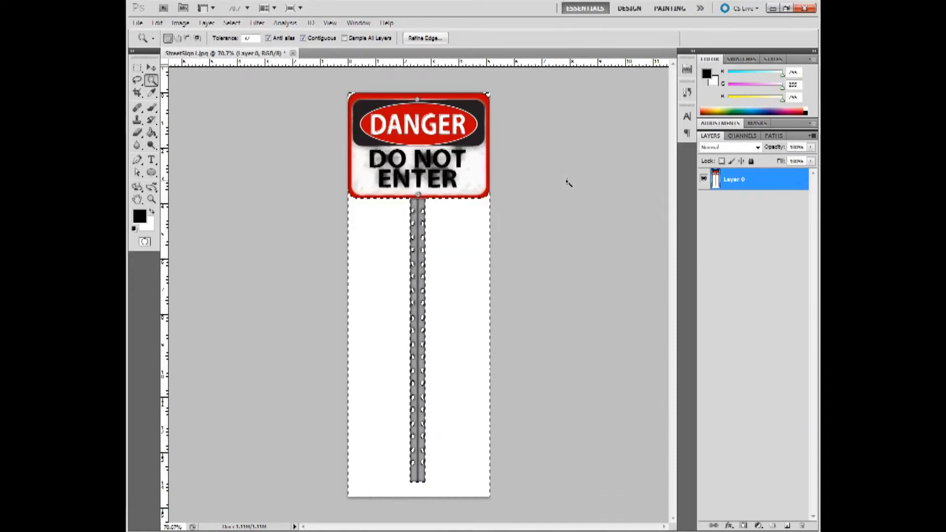
key(Delete)
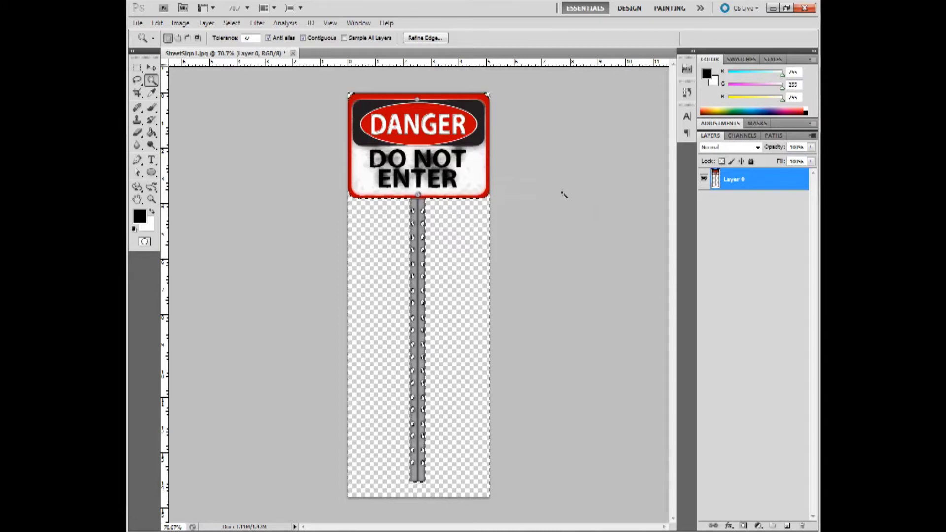
key(ctrl+d)
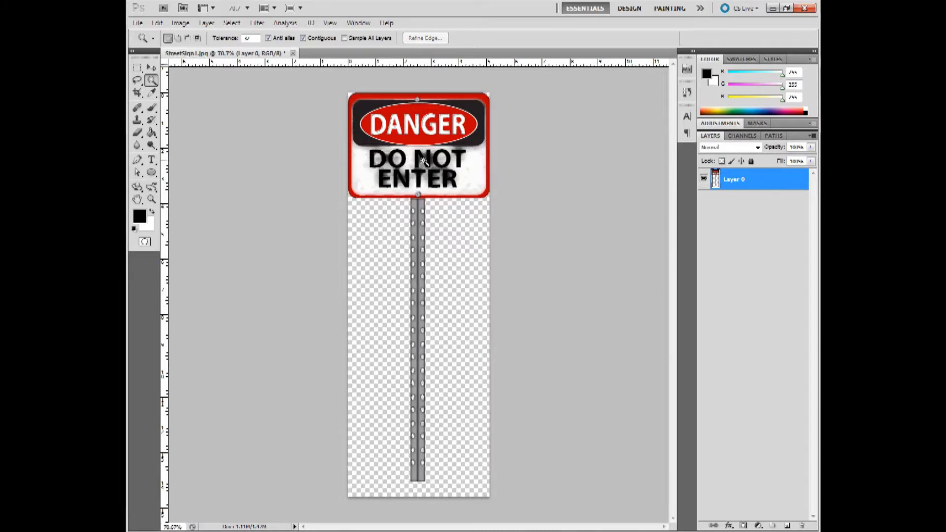
Apply a Color Overlay effect in white (ffffff) to Layer 0.
double_click(760, 182)
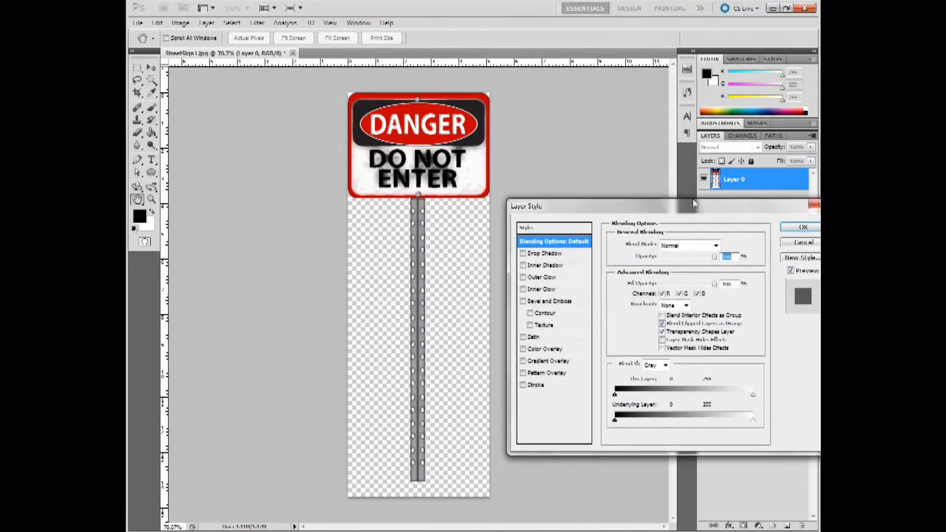
drag(663, 207, 617, 187)
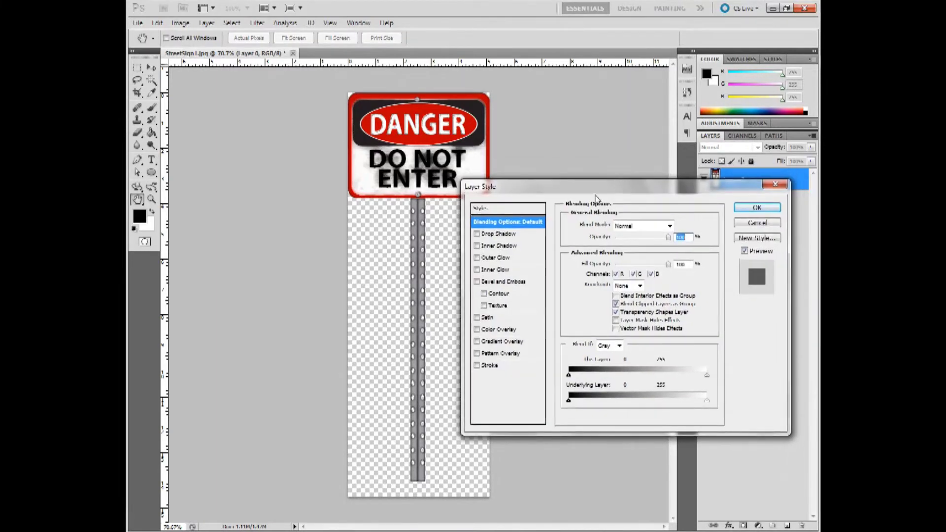
click(521, 327)
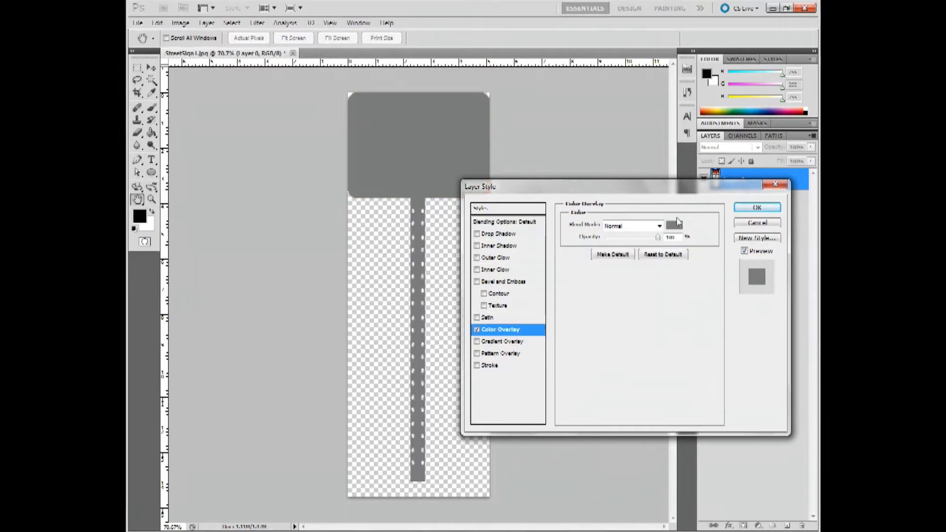
click(677, 224)
drag(489, 228, 427, 214)
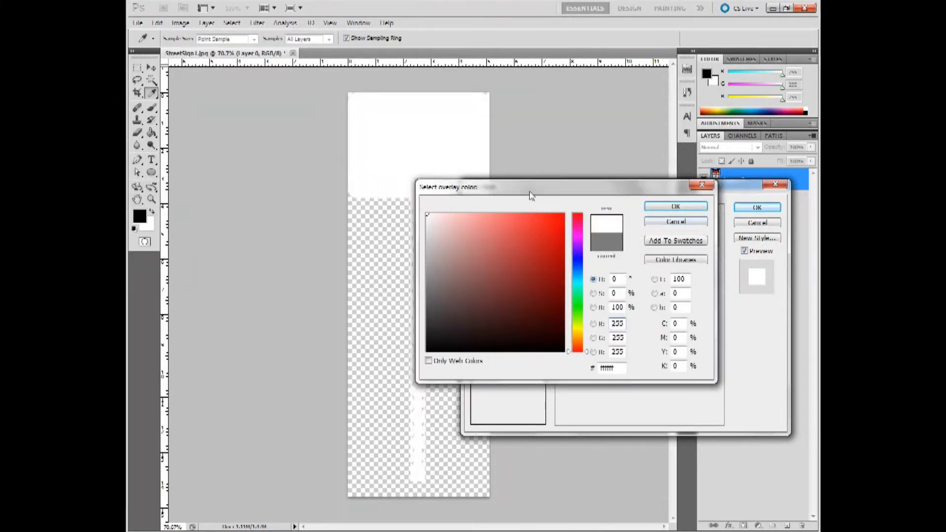
click(672, 206)
click(751, 208)
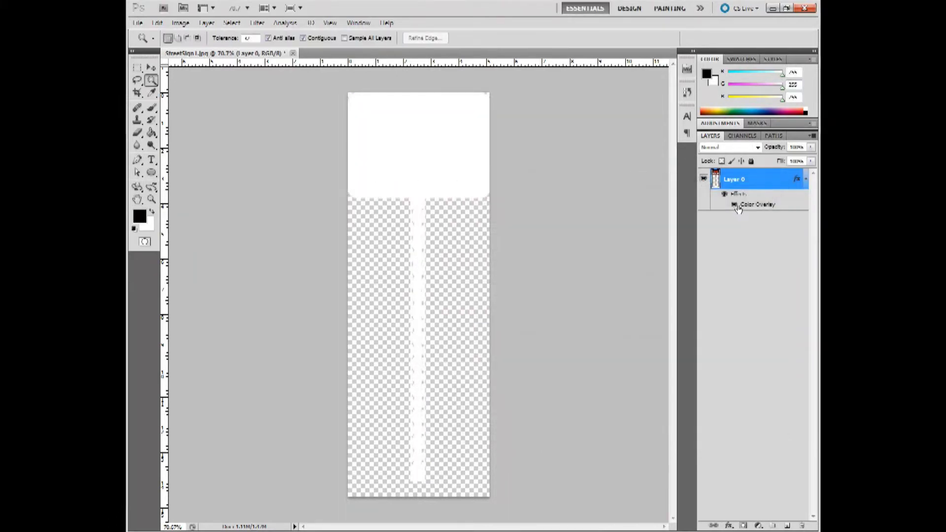
Add a new layer beneath Layer 0 and fill it with black using the Paint Bucket.
click(786, 525)
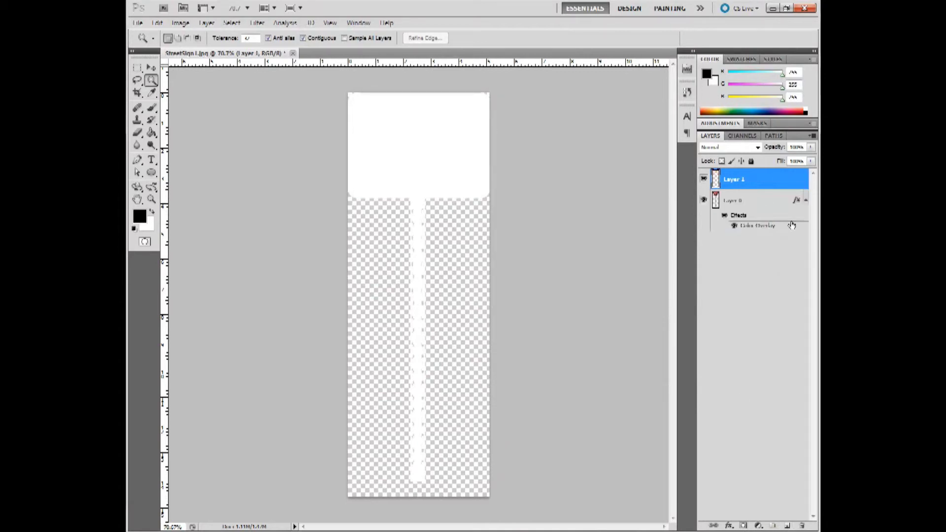
drag(756, 184, 776, 243)
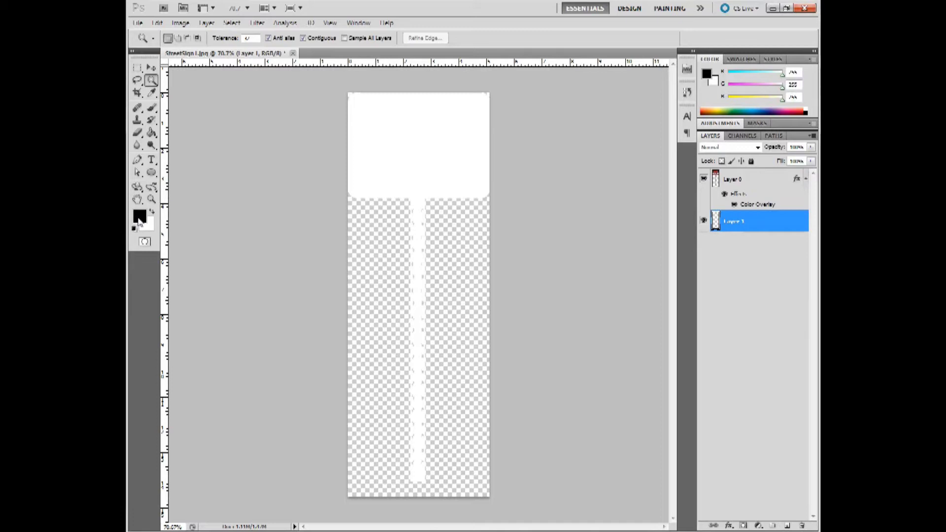
click(150, 134)
click(361, 233)
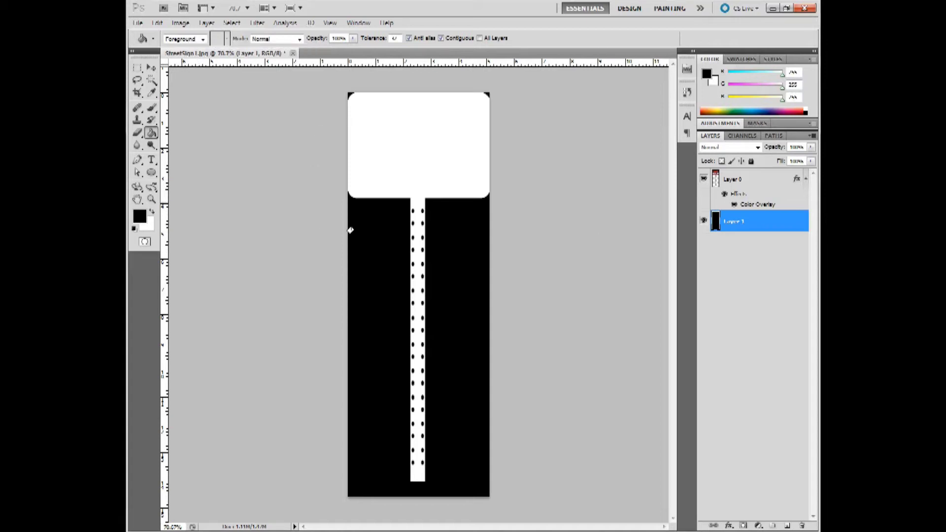
Switch to 3ds Max and draw a plane about 142 long and 34 wide on the grid of a perspective view.
mouse_move(242, 531)
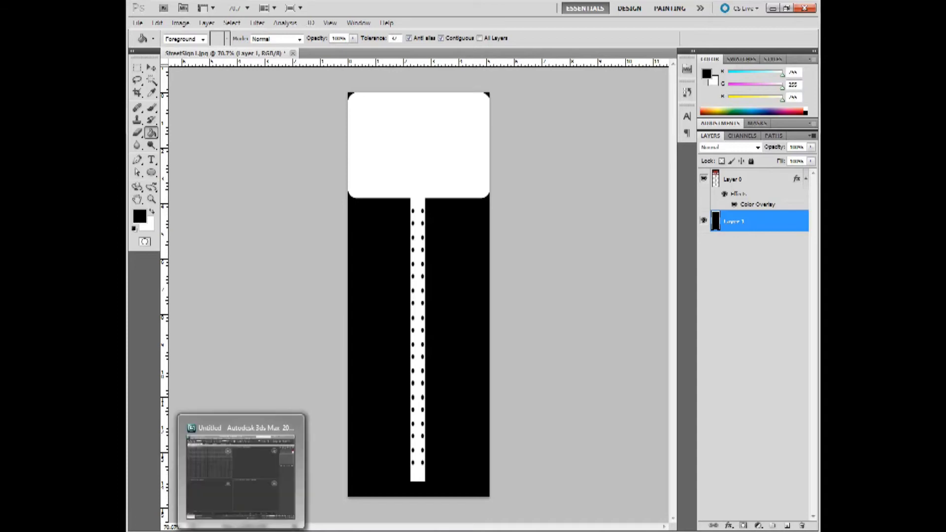
click(241, 470)
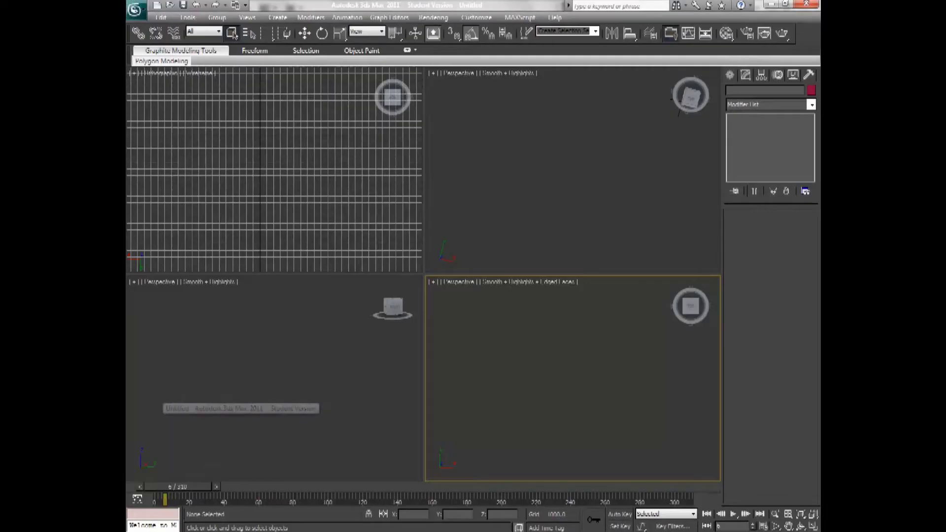
click(692, 92)
click(673, 73)
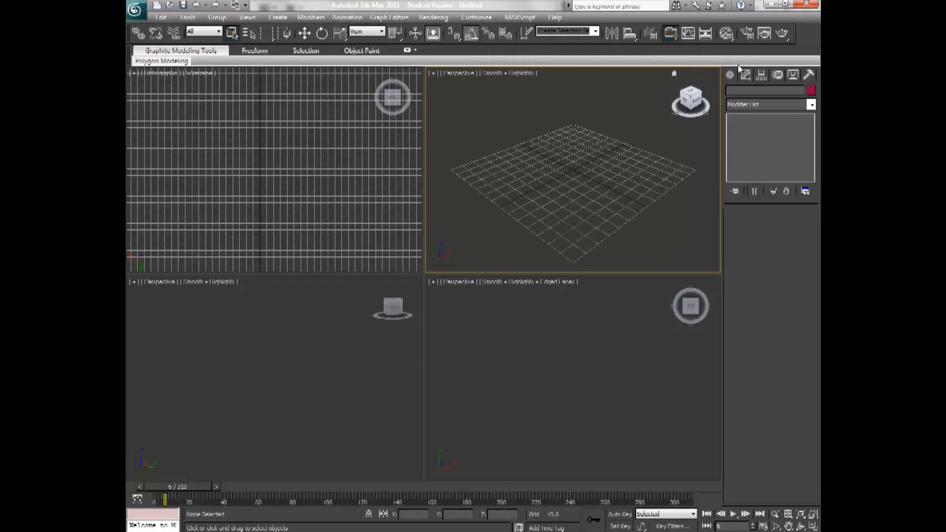
click(731, 75)
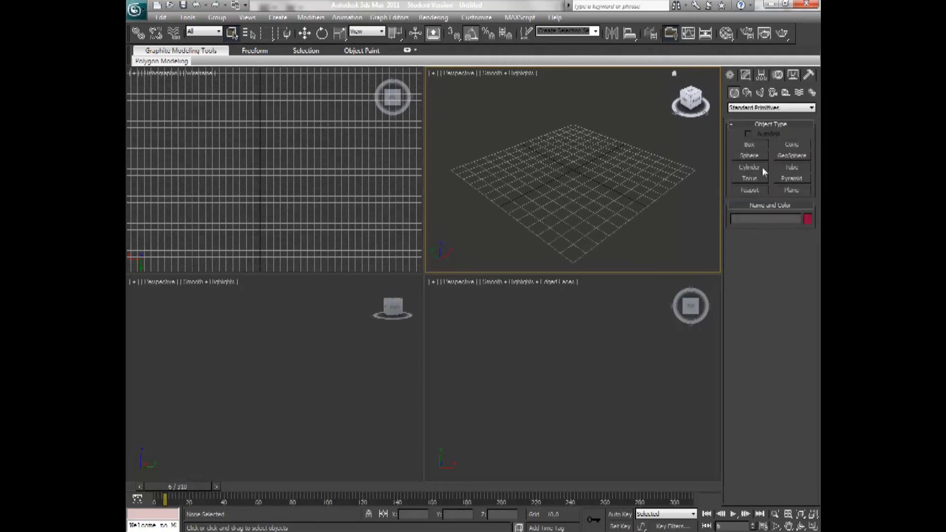
click(784, 191)
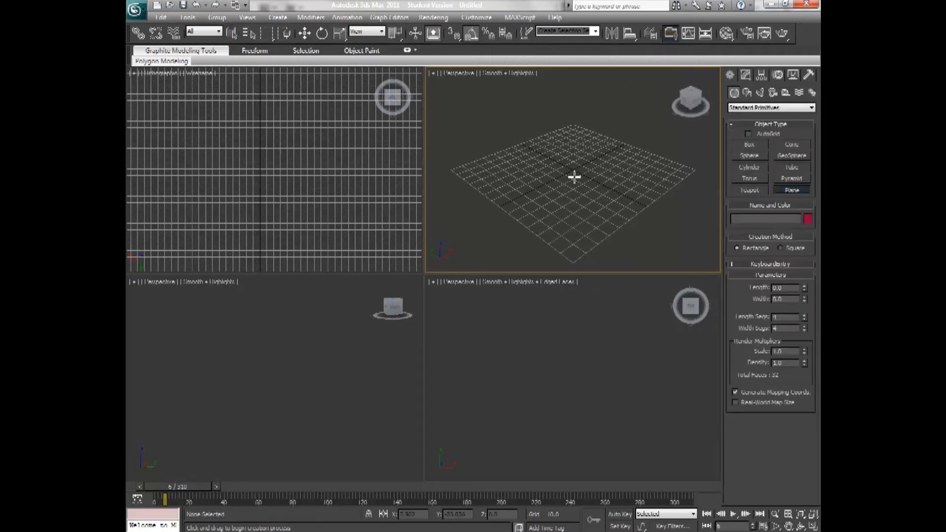
drag(453, 169, 618, 231)
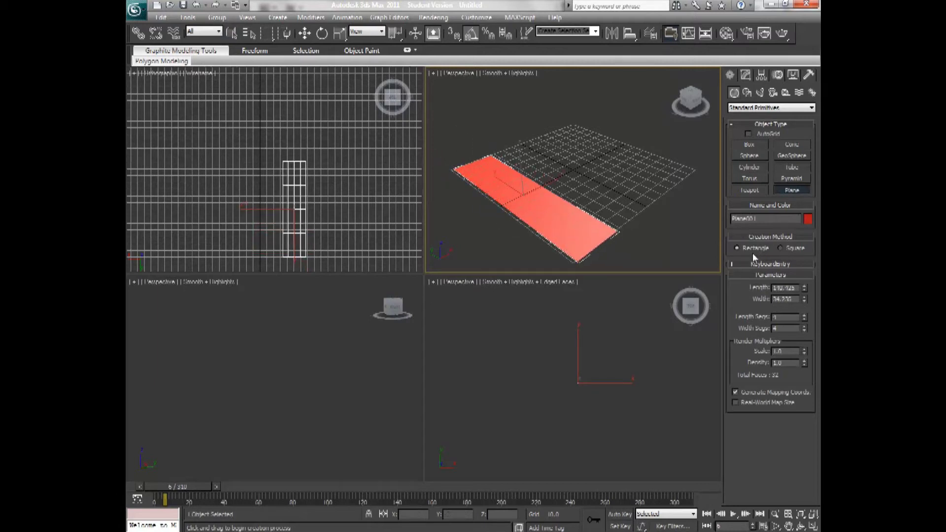
Set the plane's length to 4620 and its width to 1624.
double_click(785, 287)
text(1620.0)
double_click(794, 299)
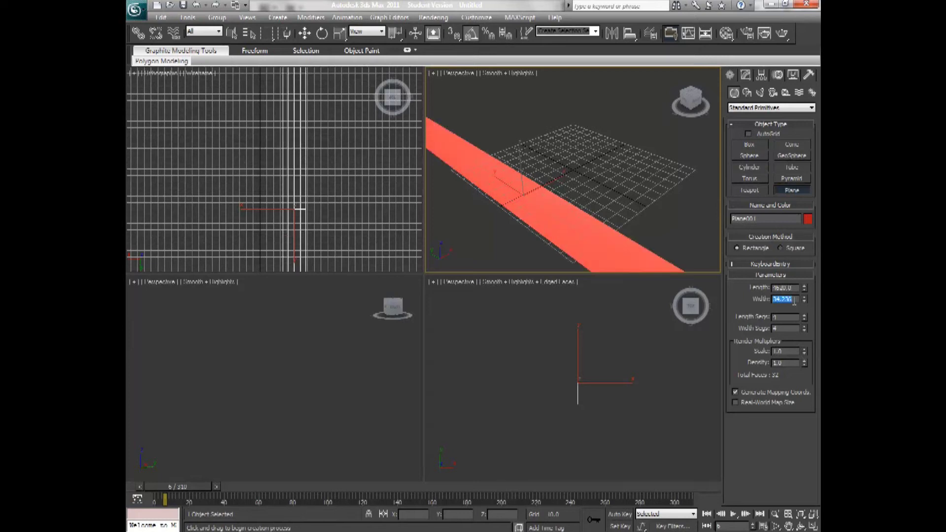
text(1024.0)
key(Return)
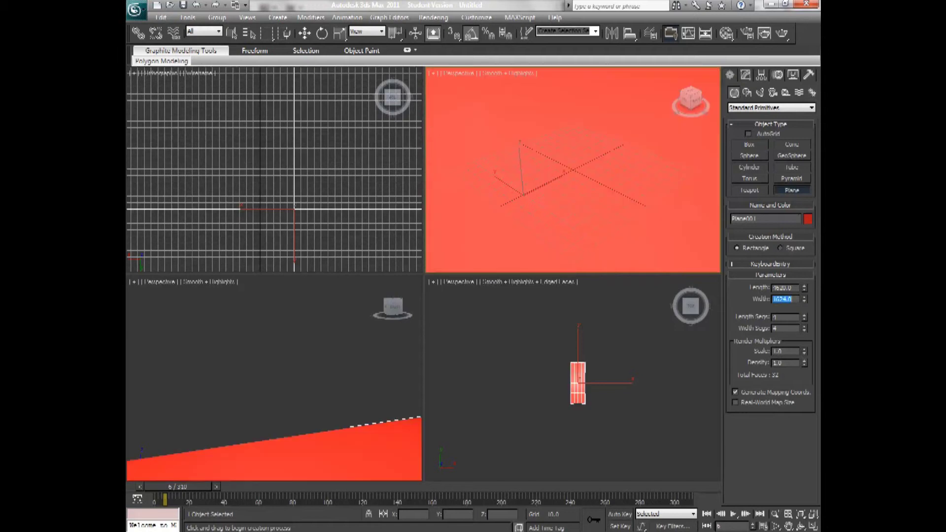
click(777, 514)
drag(511, 192, 815, 501)
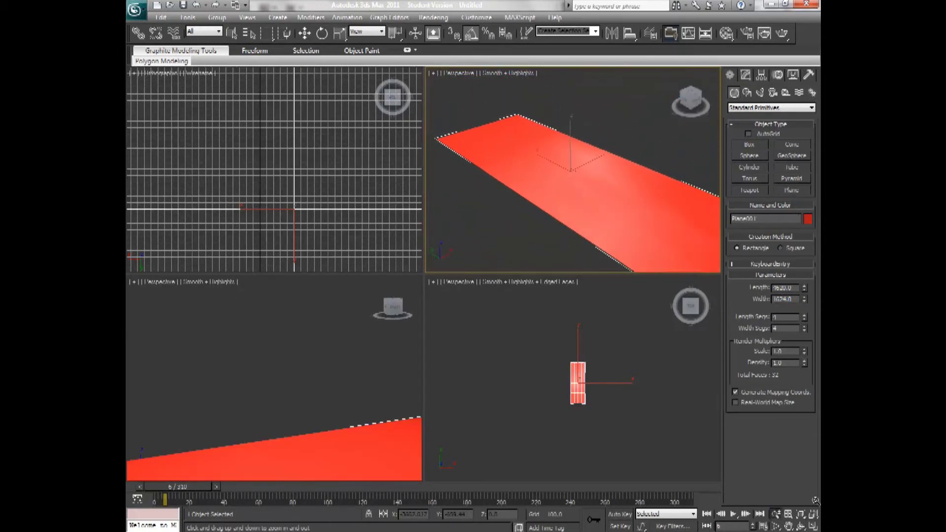
Using wireframe display in the perspective view, set the plane's length and width segments to 1, and return the view to Smooth + Highlights.
drag(689, 97, 698, 104)
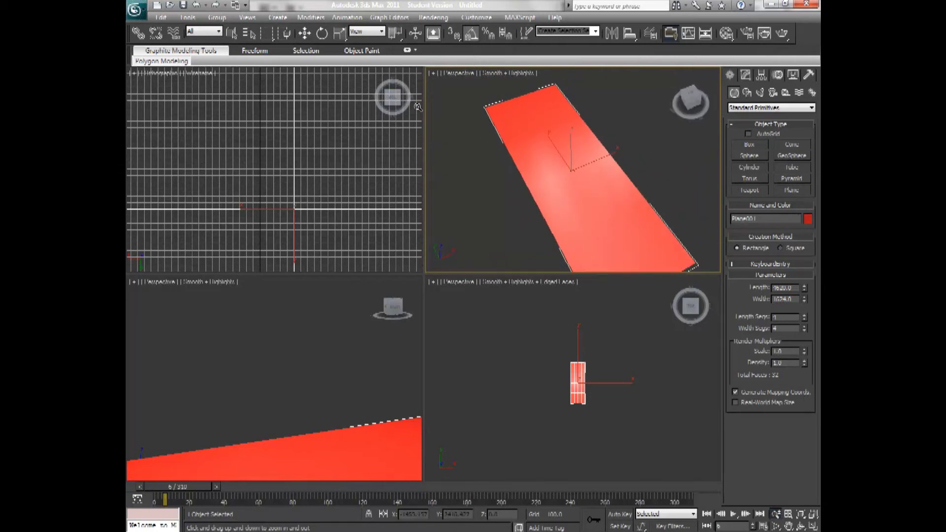
click(499, 74)
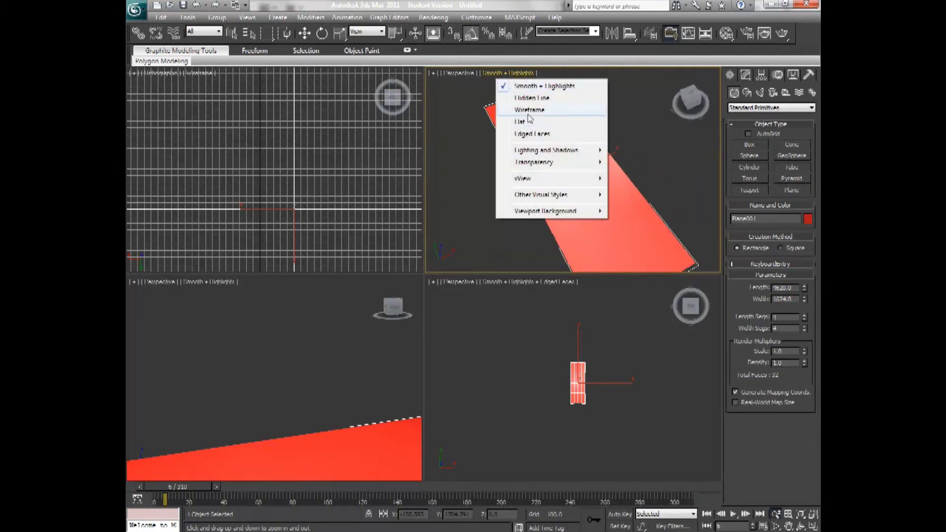
click(529, 110)
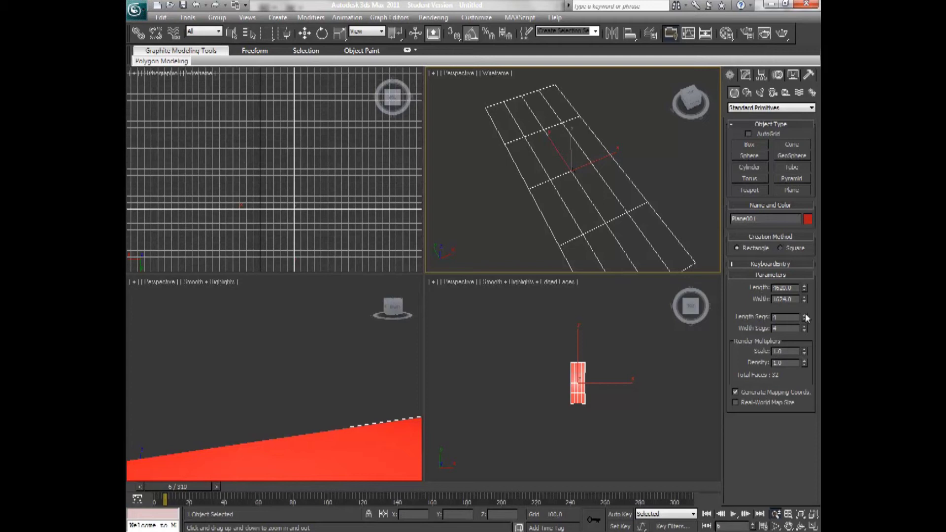
drag(803, 324, 806, 349)
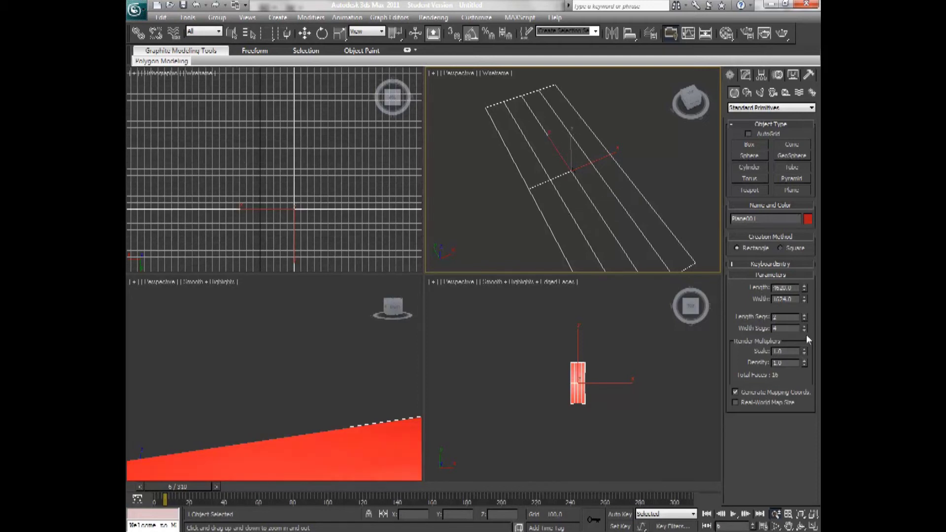
click(804, 332)
click(804, 331)
click(805, 332)
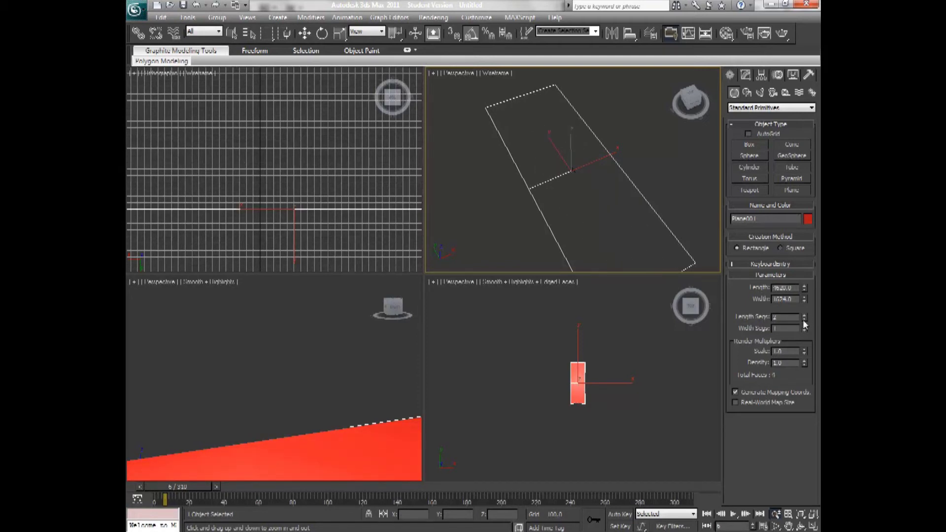
click(804, 319)
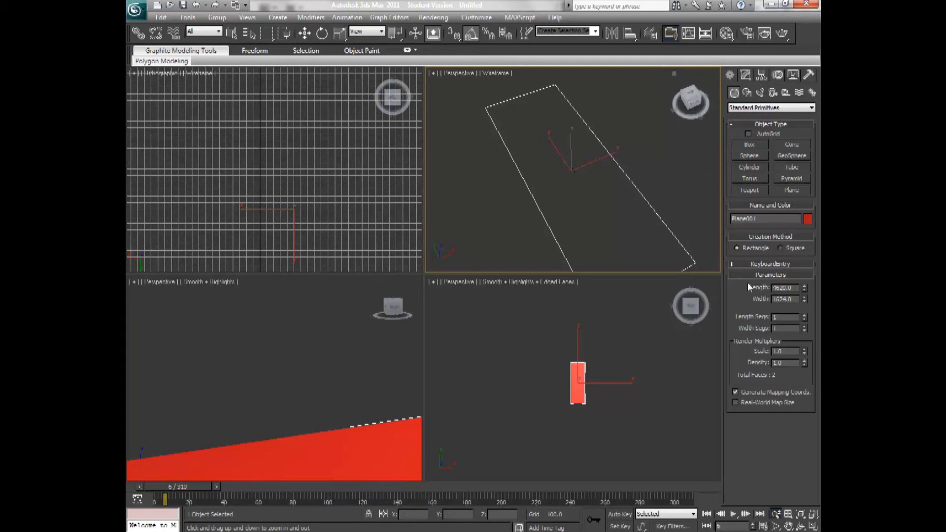
click(496, 73)
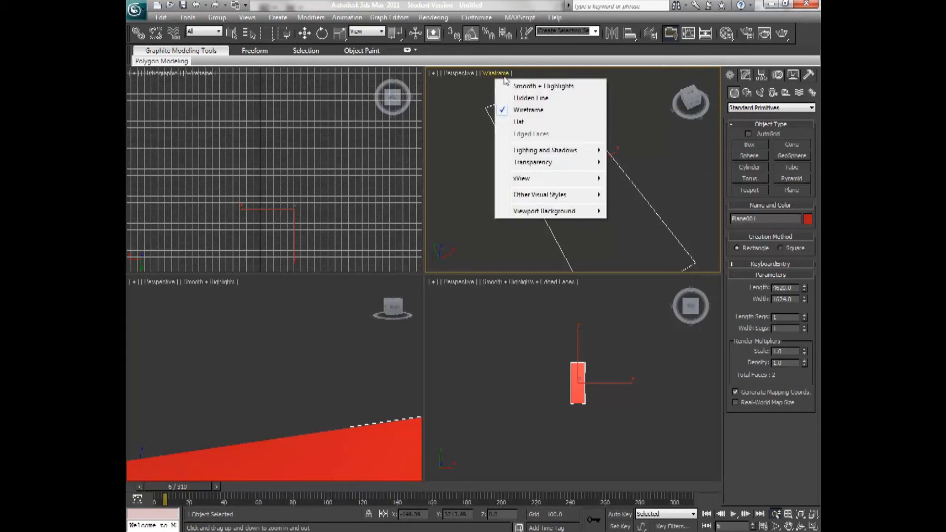
click(515, 86)
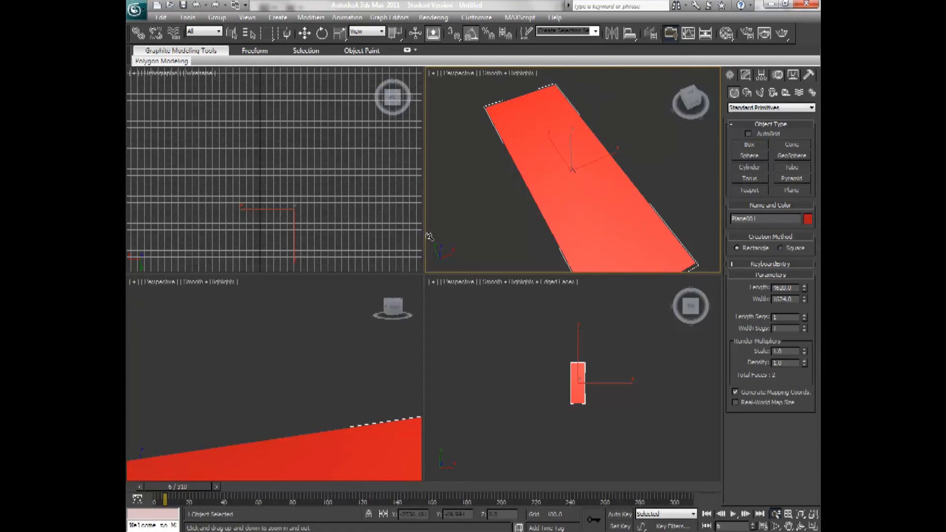
Pick an unused material slot in the Material Editor and load StreetSign1.jpg as its diffuse bitmap.
key(m)
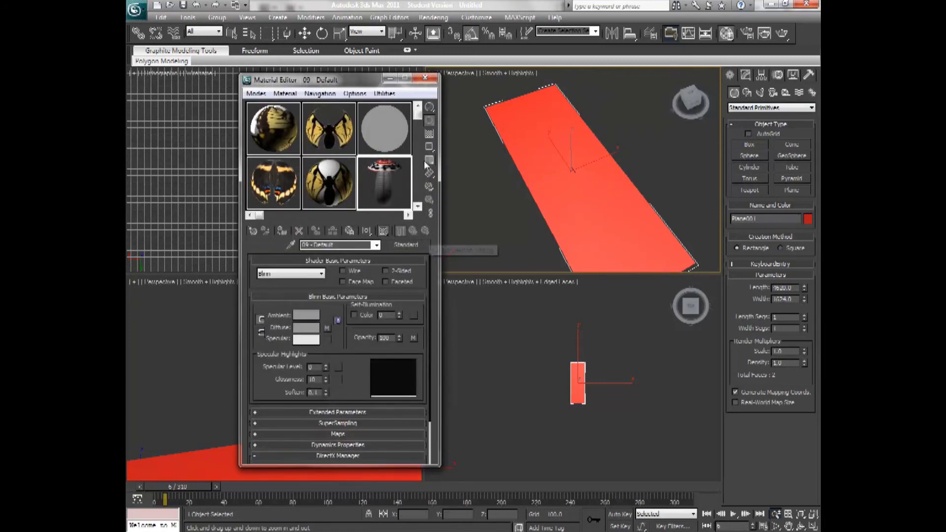
drag(417, 109, 418, 212)
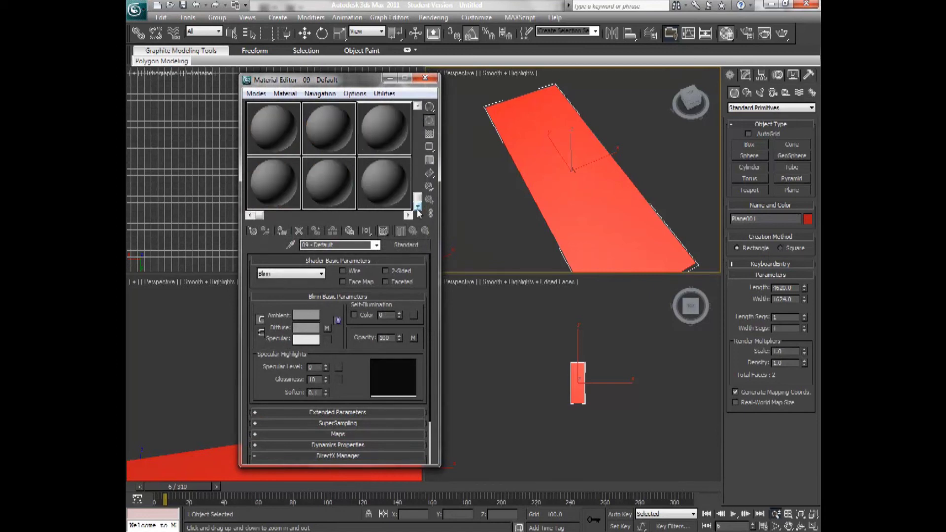
click(280, 127)
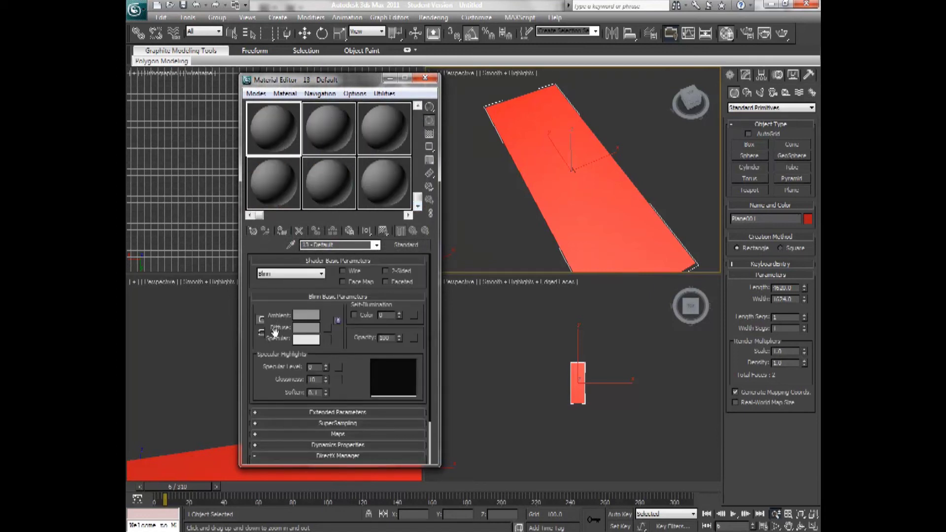
click(330, 328)
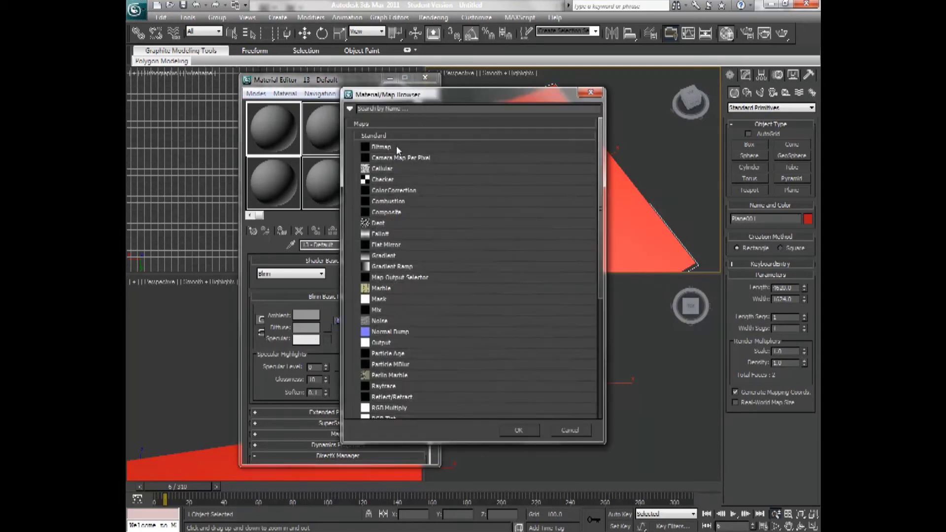
double_click(382, 147)
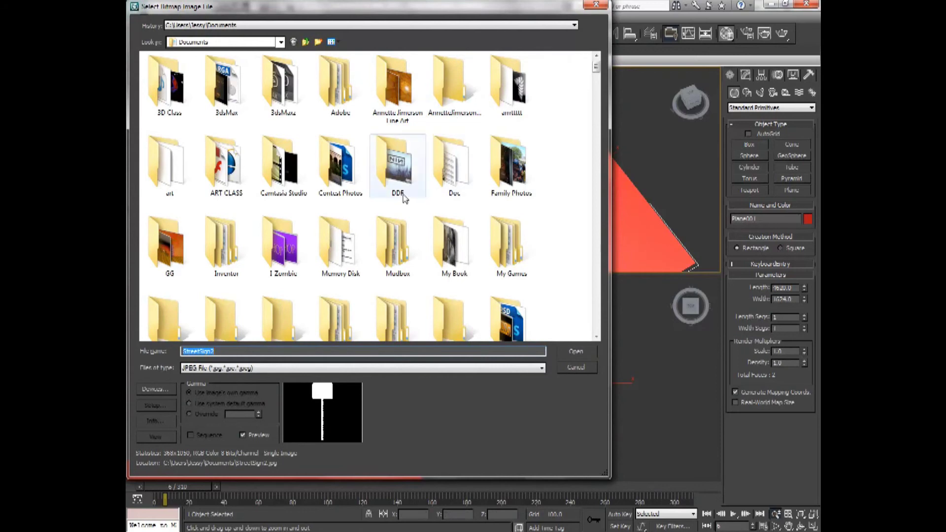
click(273, 351)
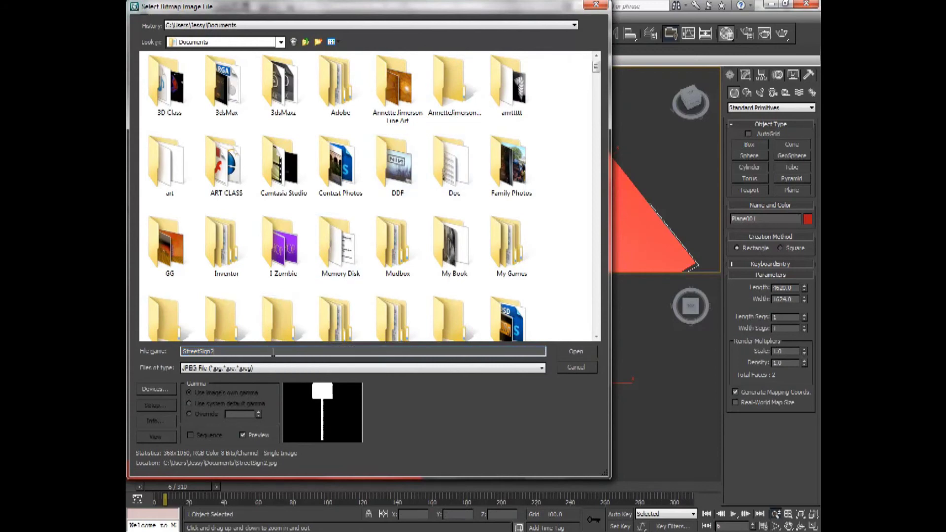
key(BackSpace)
text(1)
key(Return)
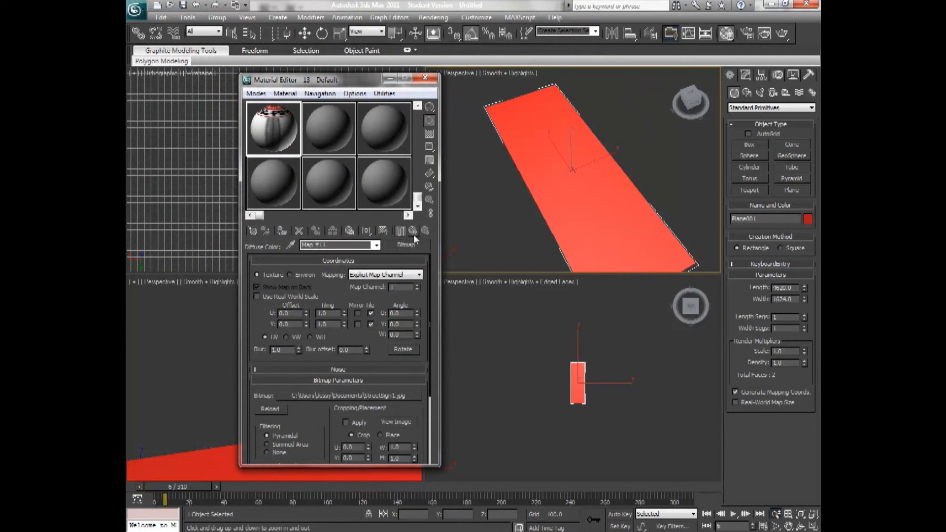
click(413, 230)
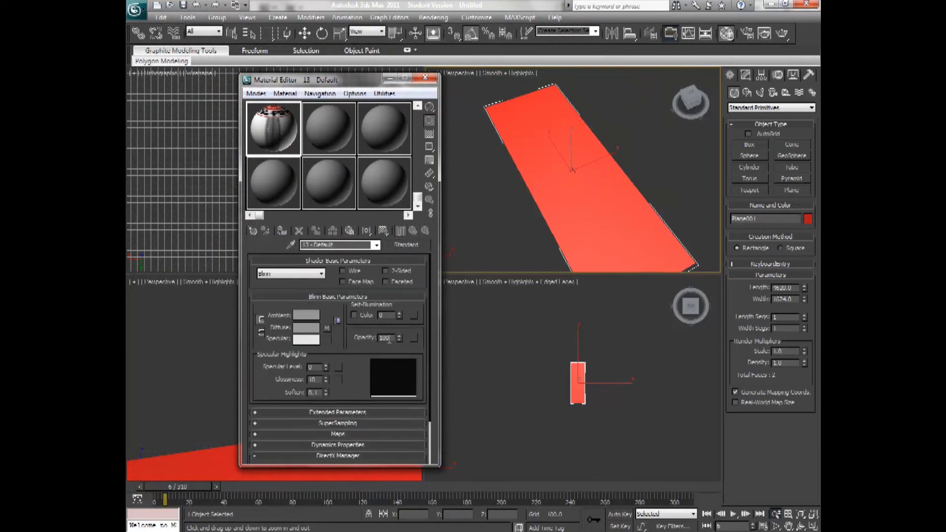
Load the black-and-white StreetSign2.jpg as a bitmap for the material's opacity map.
click(414, 339)
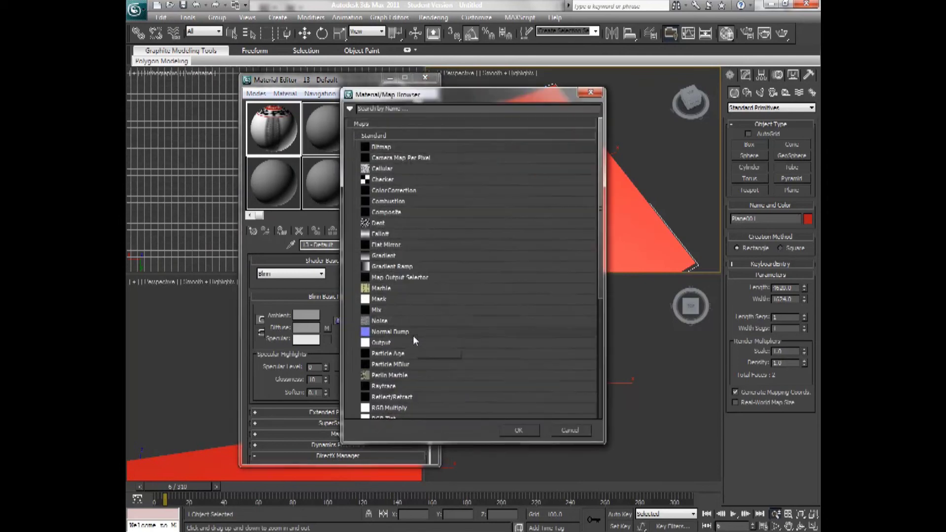
double_click(401, 147)
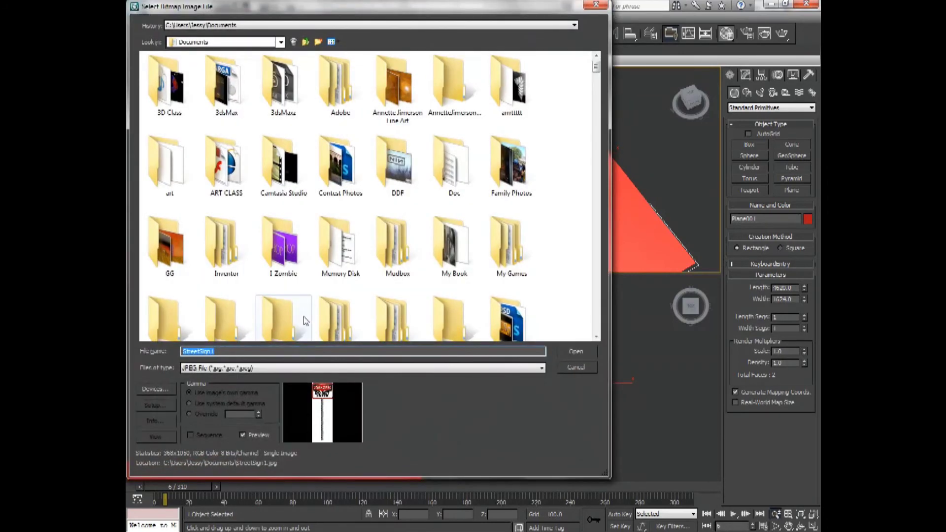
click(276, 348)
key(BackSpace)
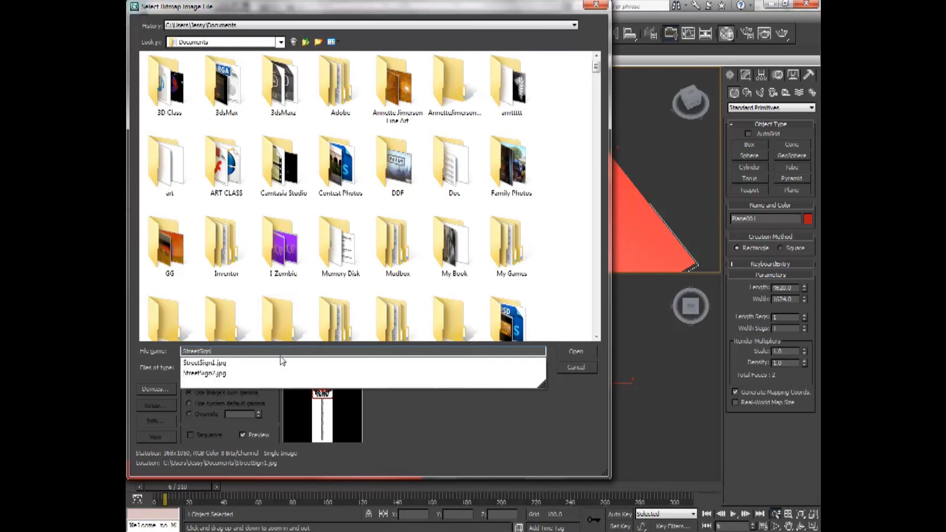
text(2)
click(285, 362)
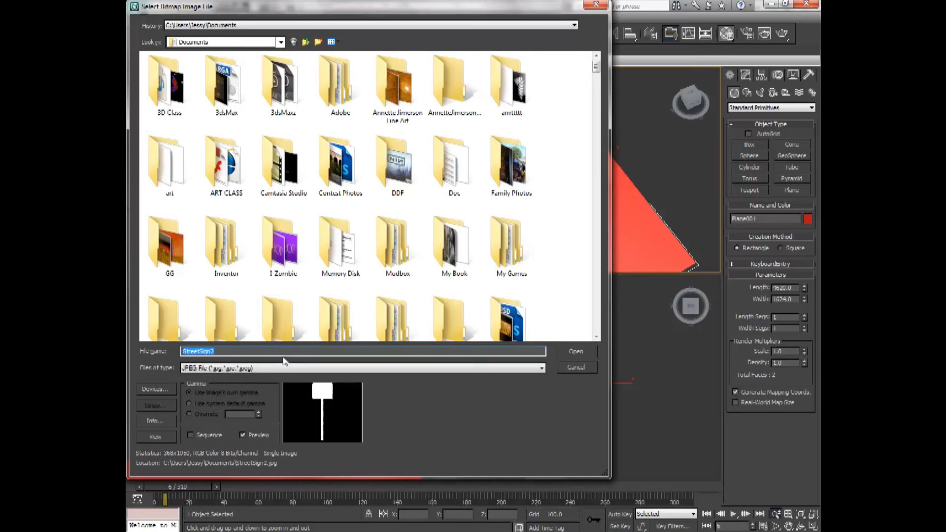
key(Return)
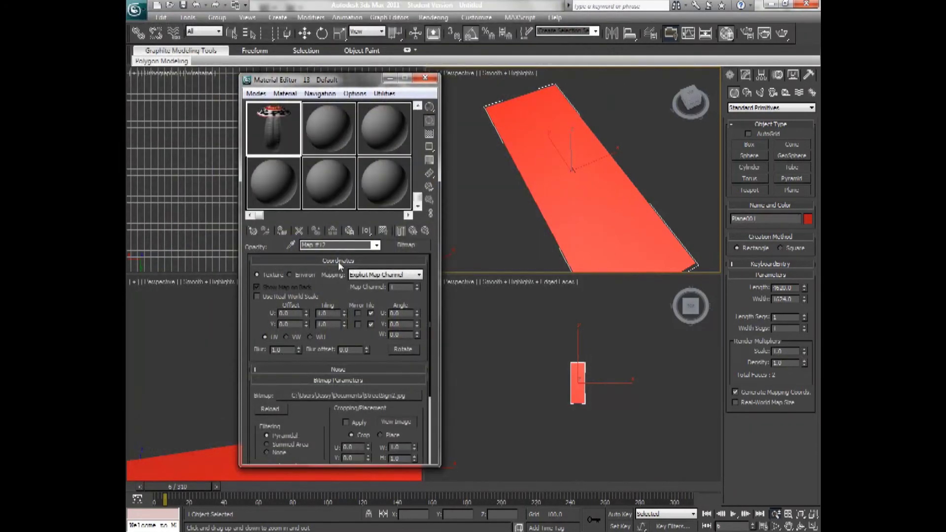
Assign the street sign material to the selected plane and show its maps in the shaded viewport.
click(281, 231)
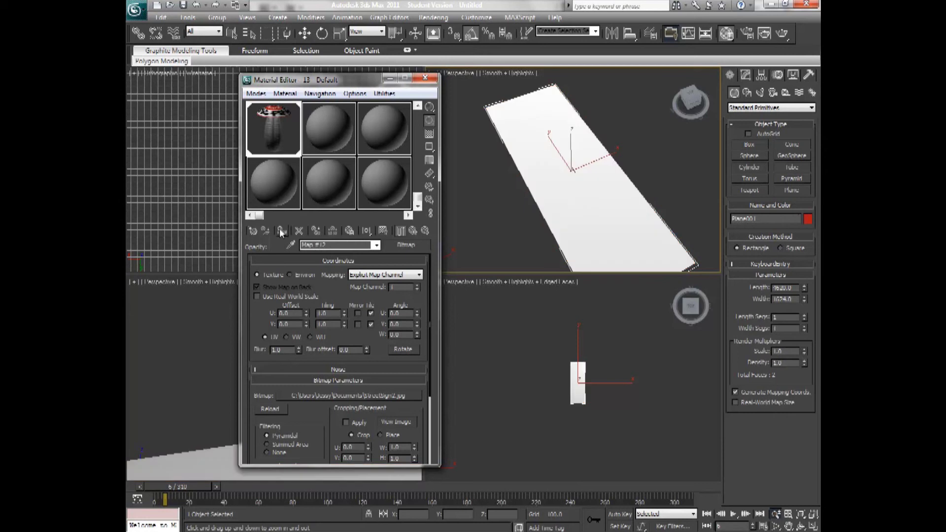
click(413, 231)
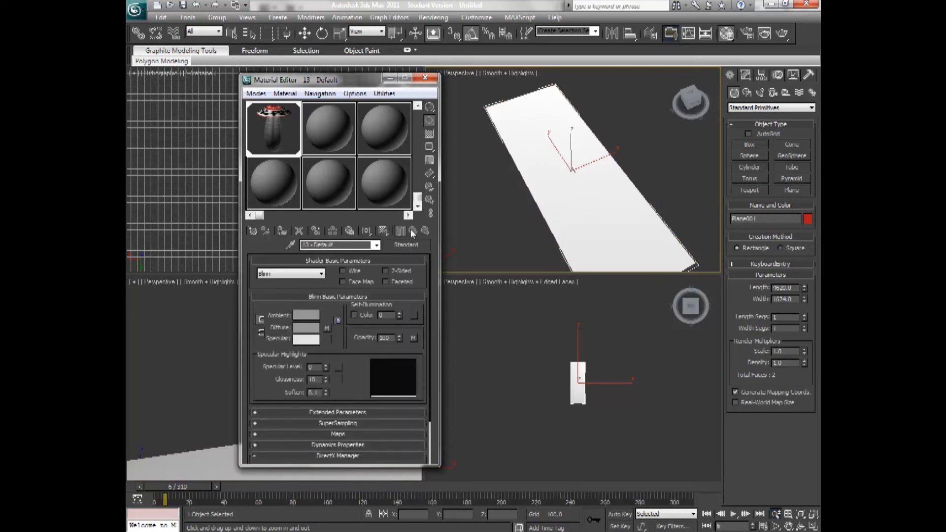
click(383, 229)
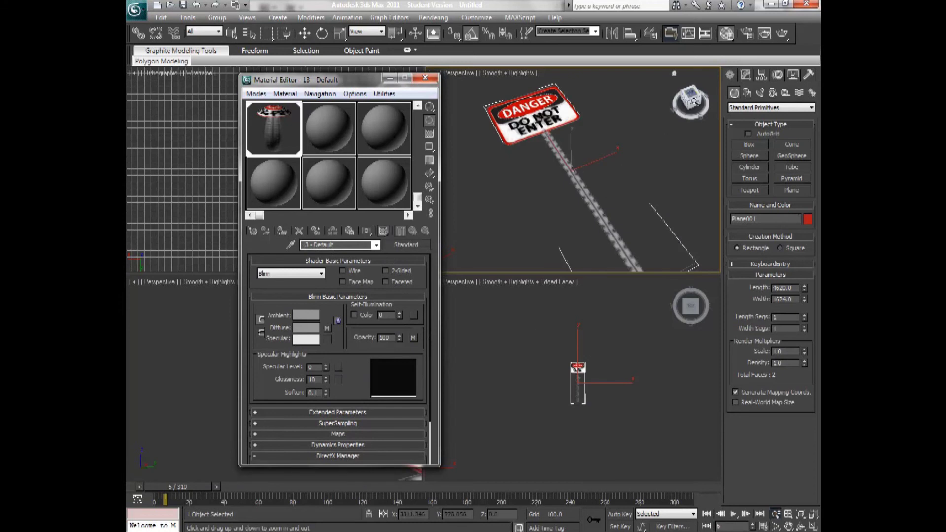
drag(690, 101, 664, 105)
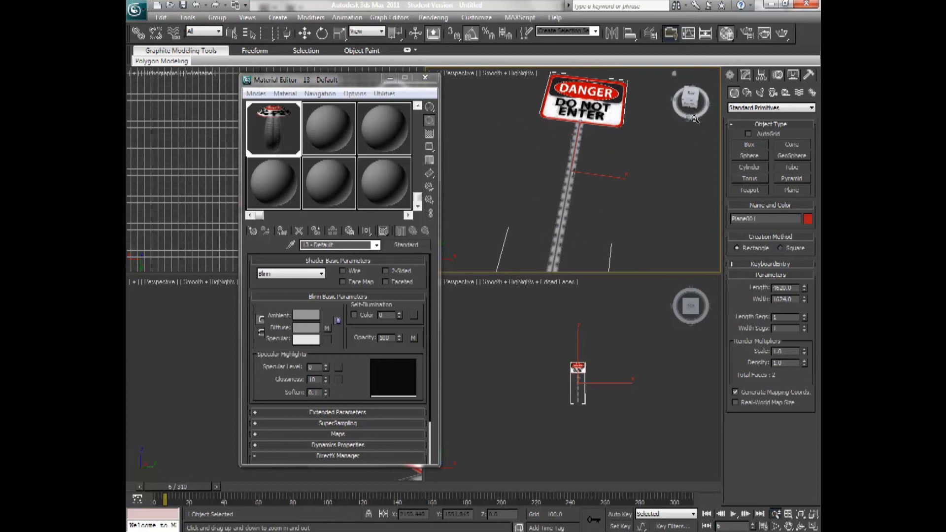
drag(692, 103, 708, 99)
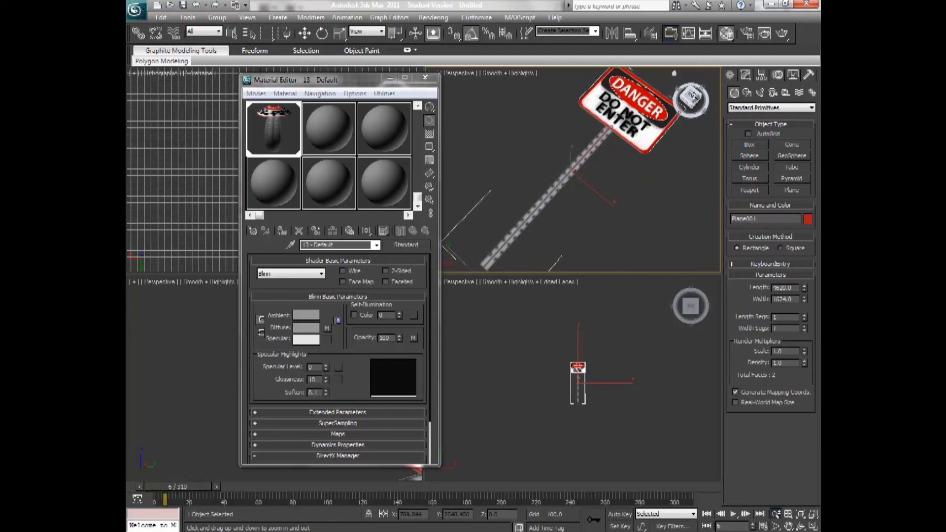
mouse_move(707, 98)
mouse_down()
mouse_move(717, 95)
mouse_move(699, 100)
mouse_up()
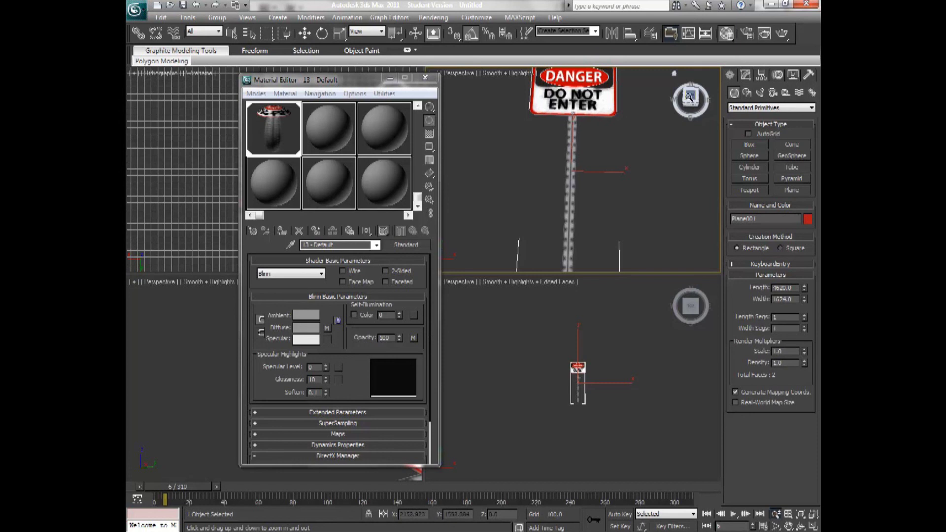
click(690, 96)
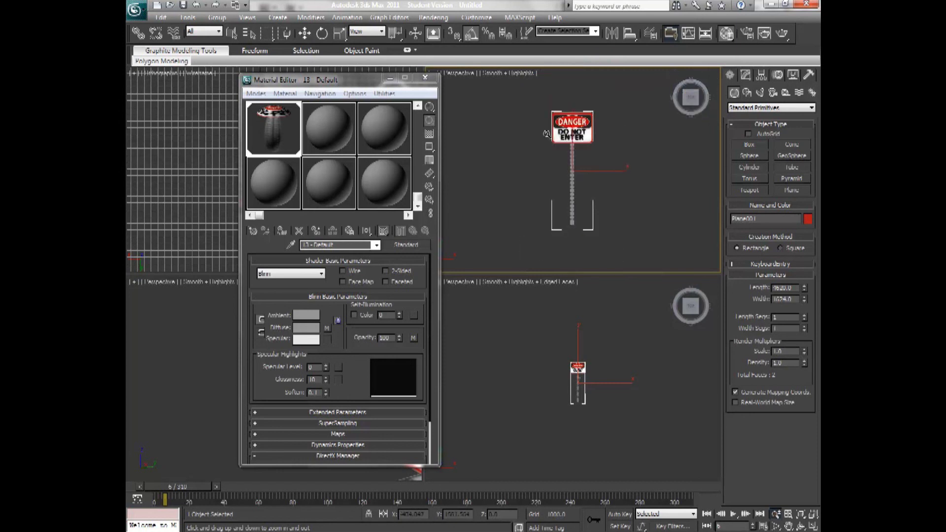